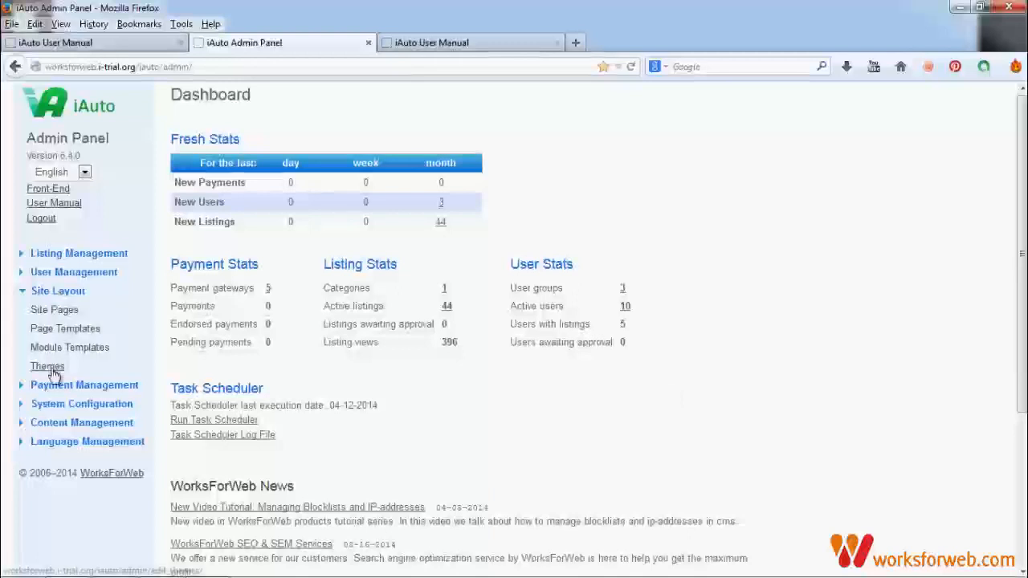
Step: Make iauto_orange the current site theme and check how it looks on the front end
click(48, 365)
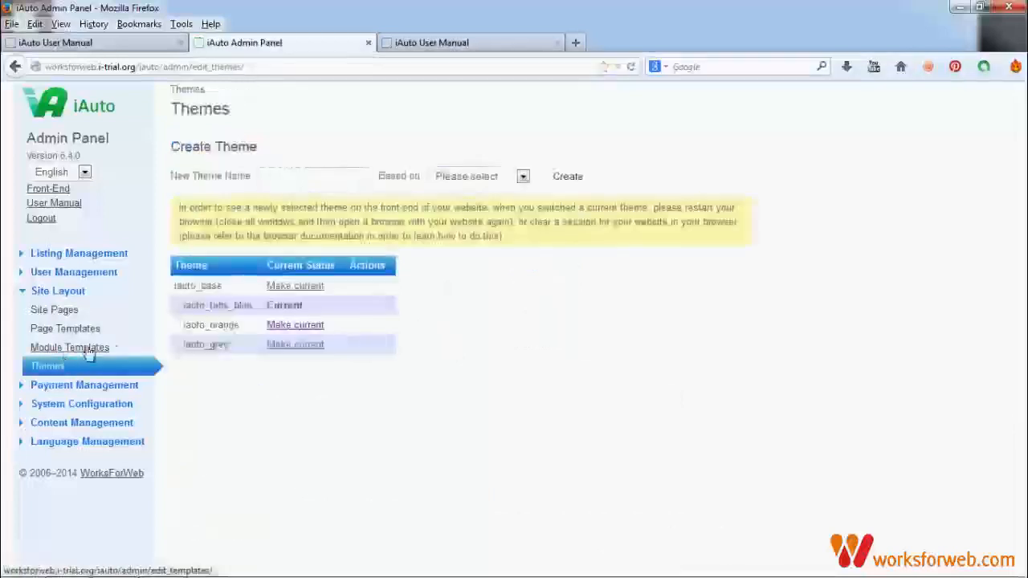
click(318, 325)
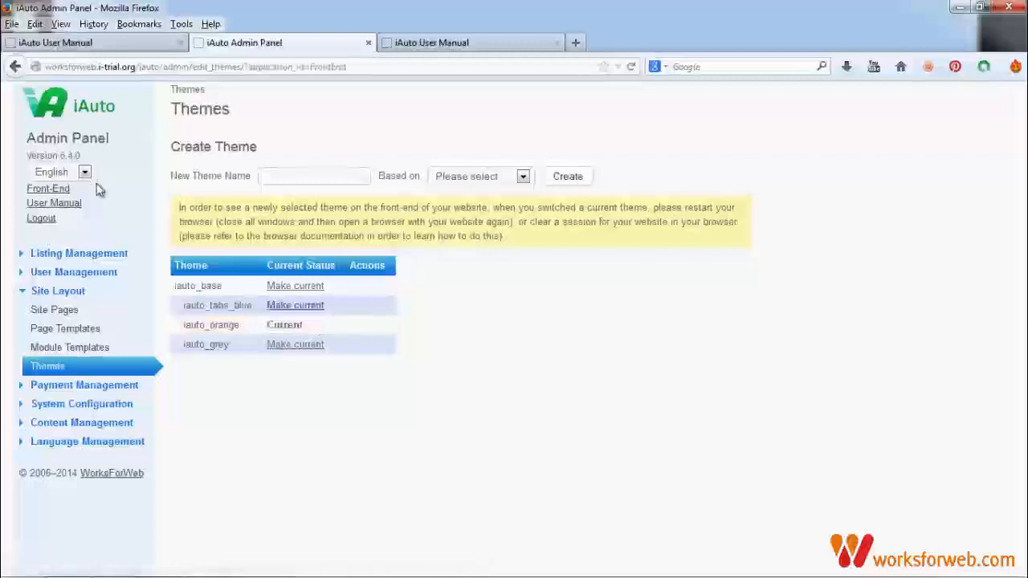
click(49, 188)
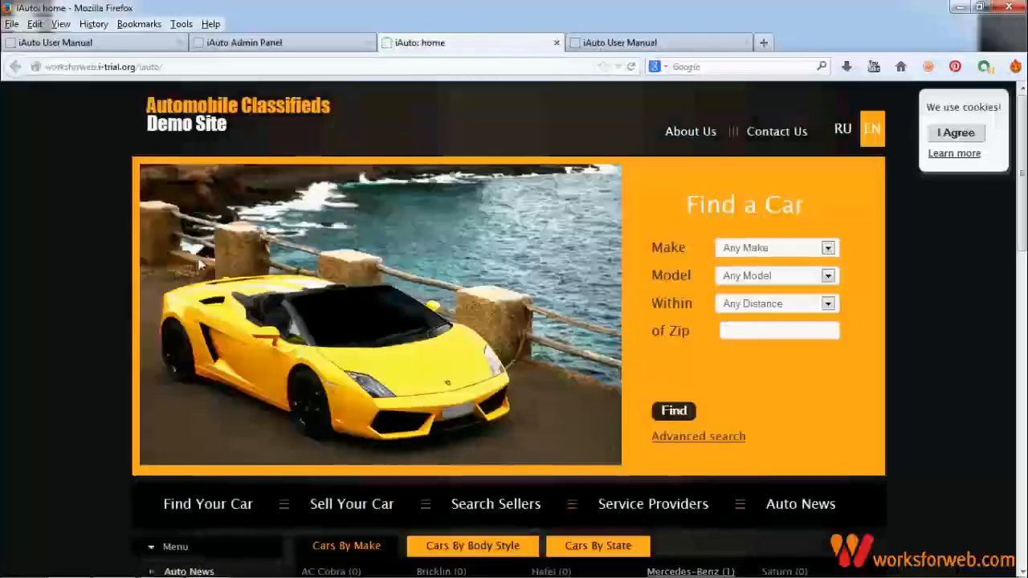
click(557, 43)
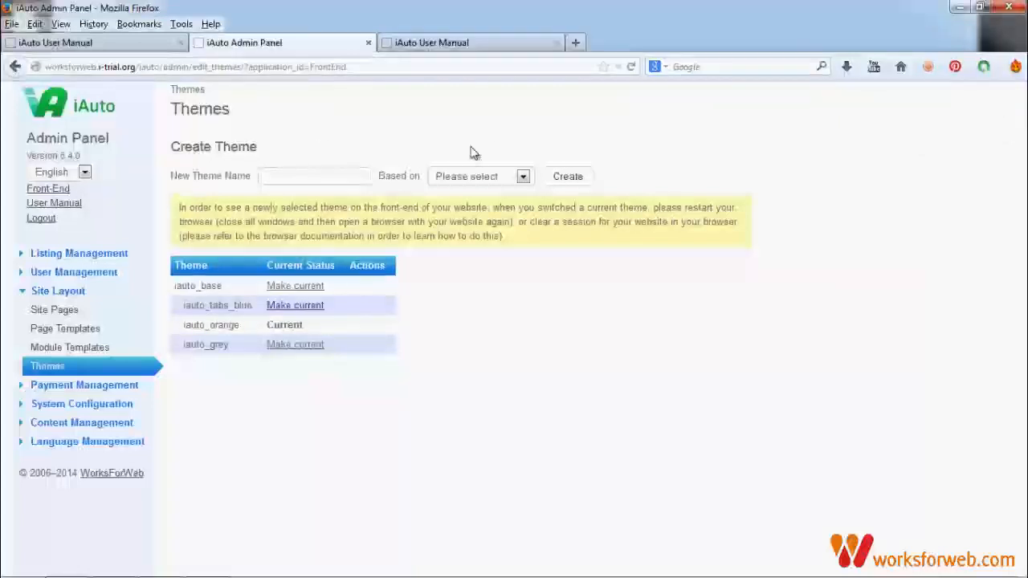
Step: Create a theme named new based on iauto_grey and open its design.css for editing
click(338, 176)
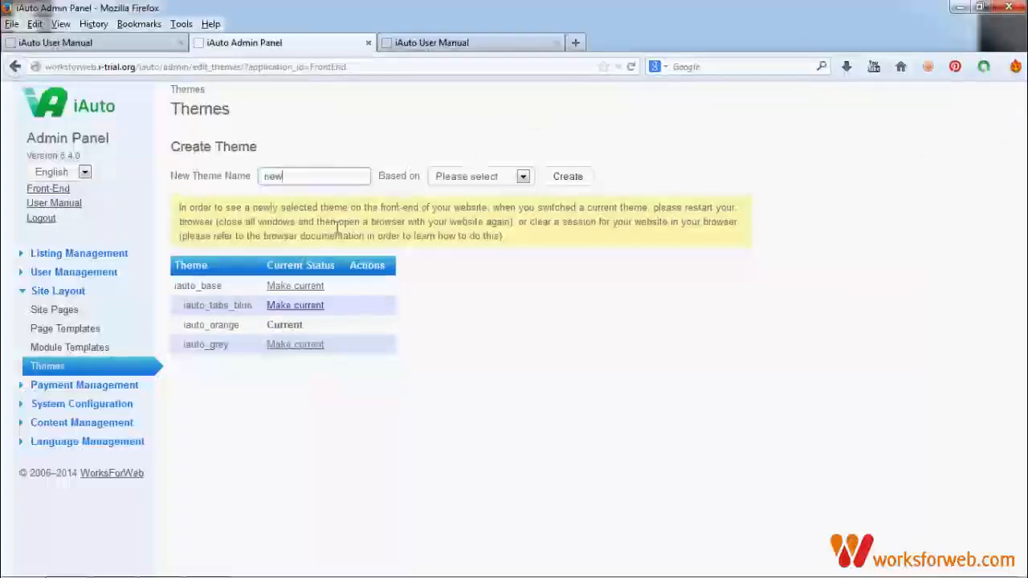
click(523, 175)
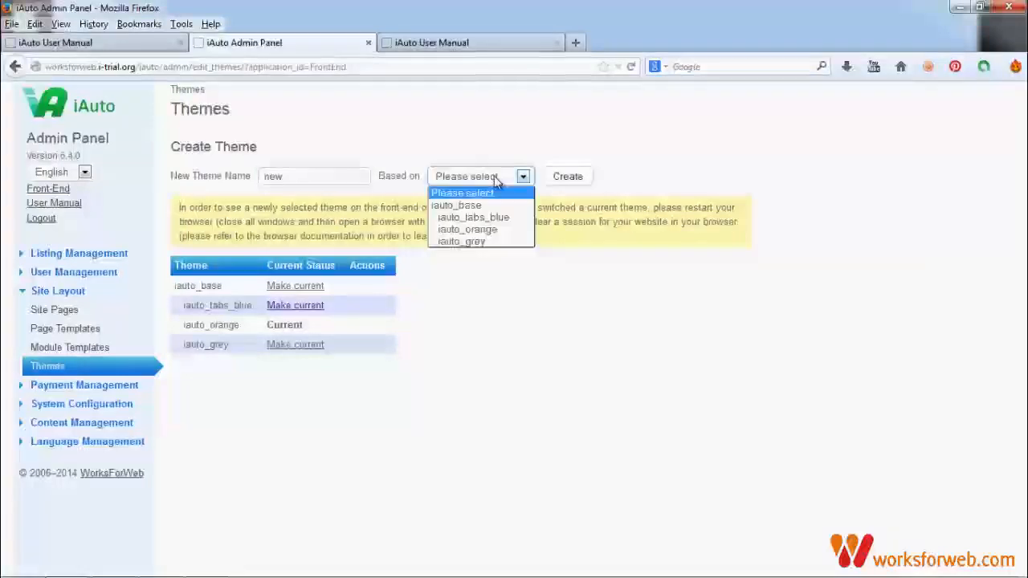
click(511, 241)
click(571, 185)
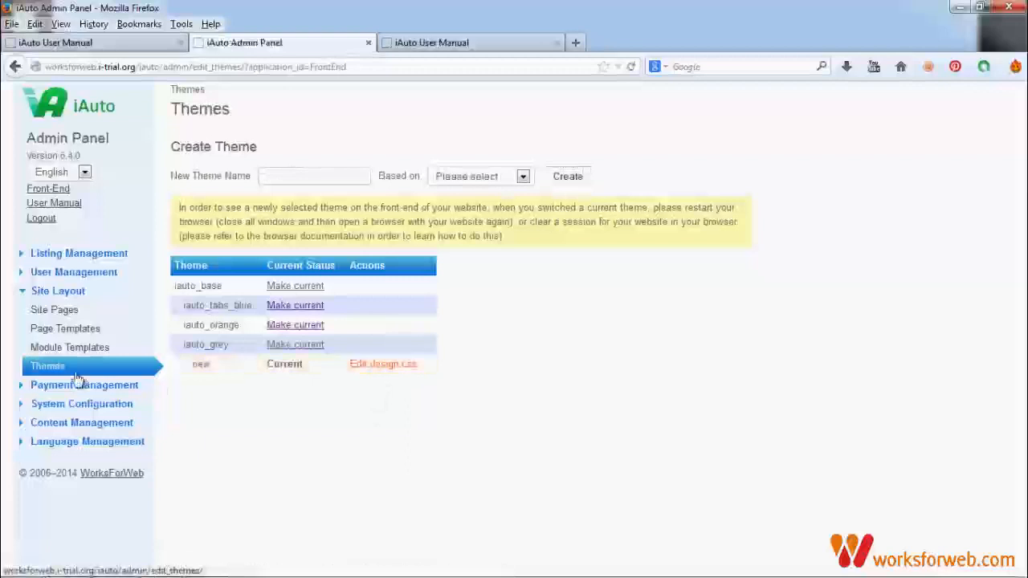
click(397, 366)
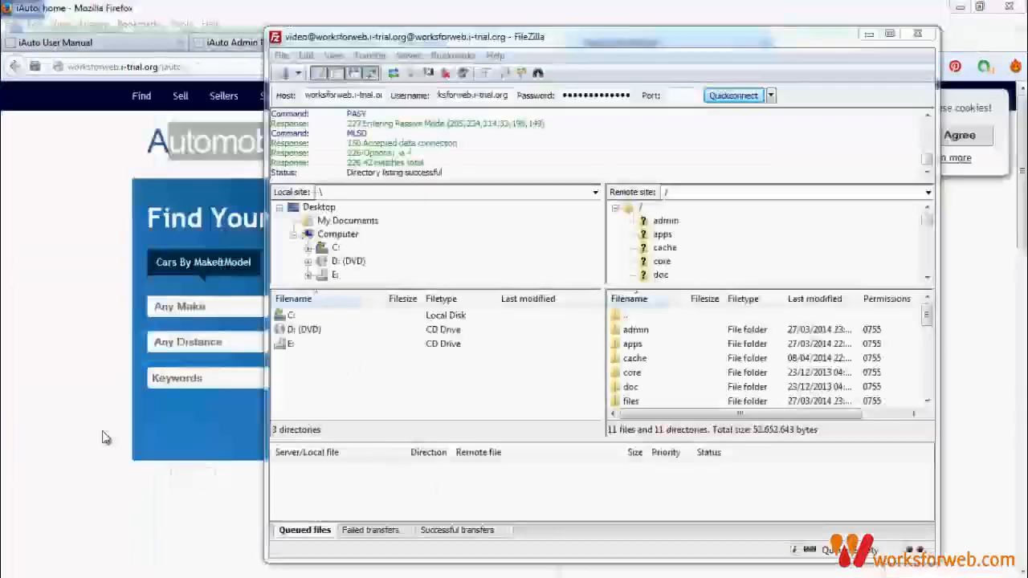
Step: Check the logo on the site's home page, and switch to FileZilla to open the remote modules folder
click(102, 437)
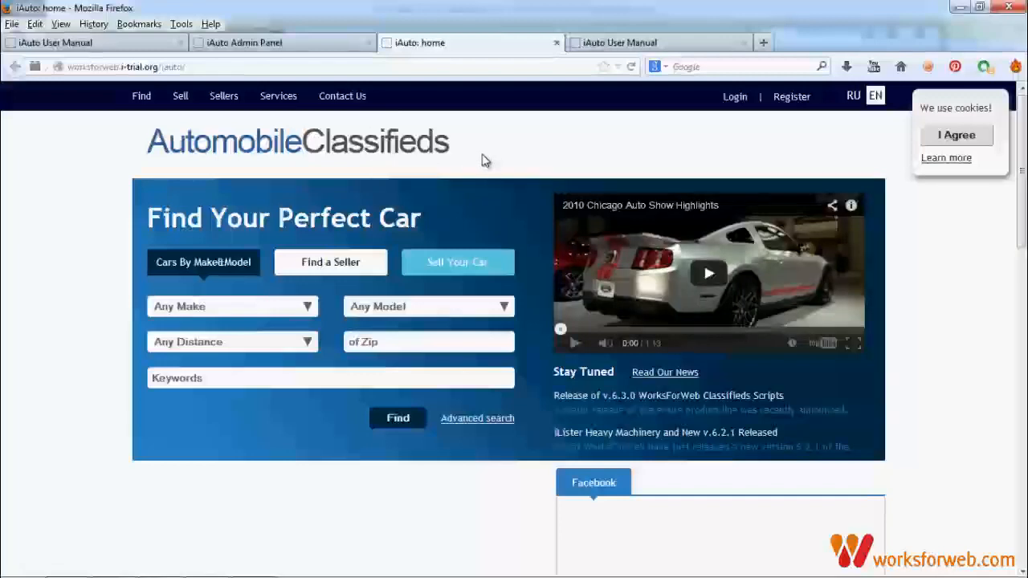
key(alt+Tab)
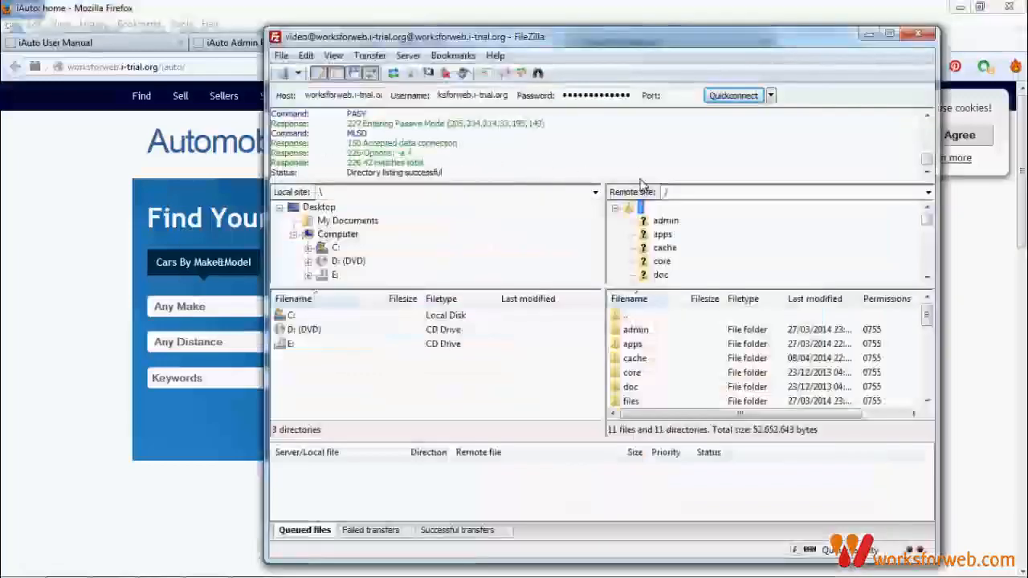
click(642, 371)
scroll(646, 378, down, 2)
double_click(648, 401)
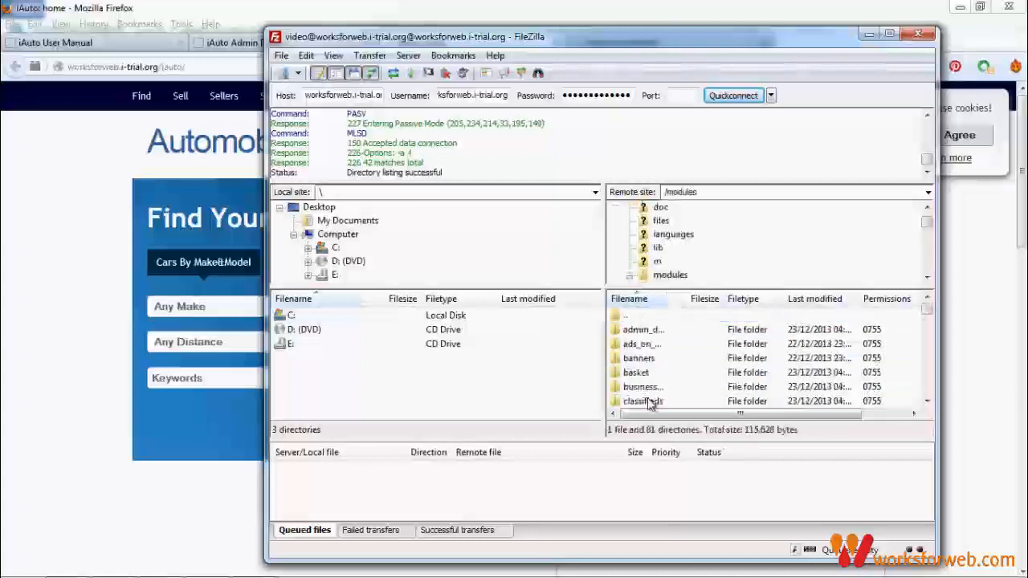
Step: Find and open the main folder inside the remote modules directory
scroll(634, 361, down, 6)
scroll(634, 360, down, 3)
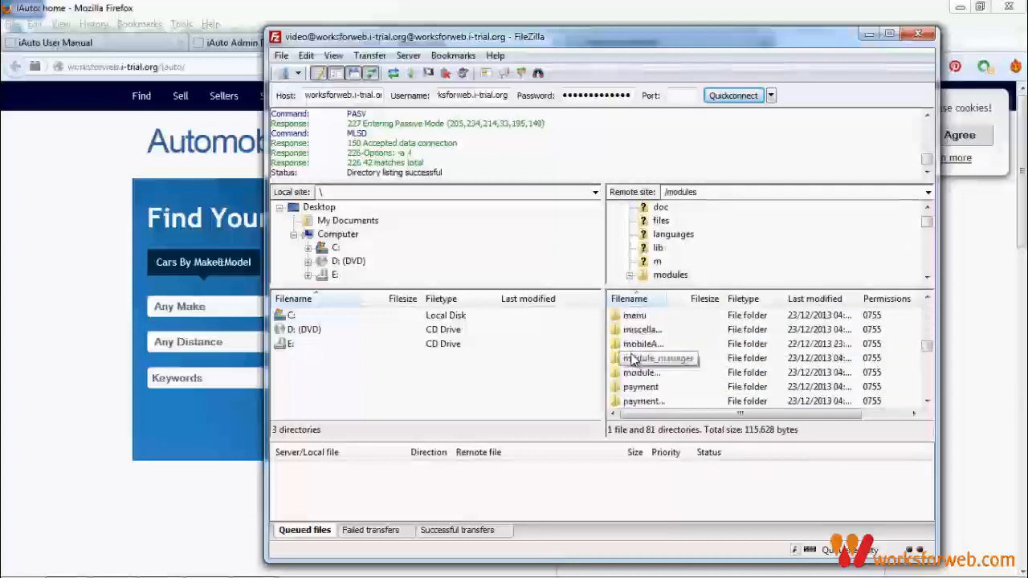
scroll(634, 360, up, 1)
click(634, 359)
double_click(634, 359)
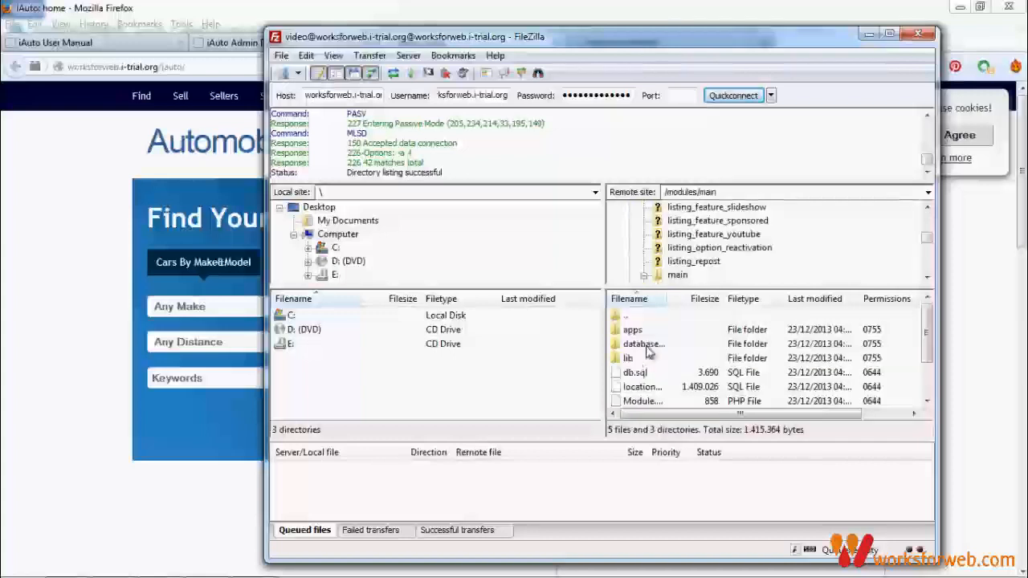
Step: Browse from the remote main folder to apps/FrontEnd/templates
double_click(638, 331)
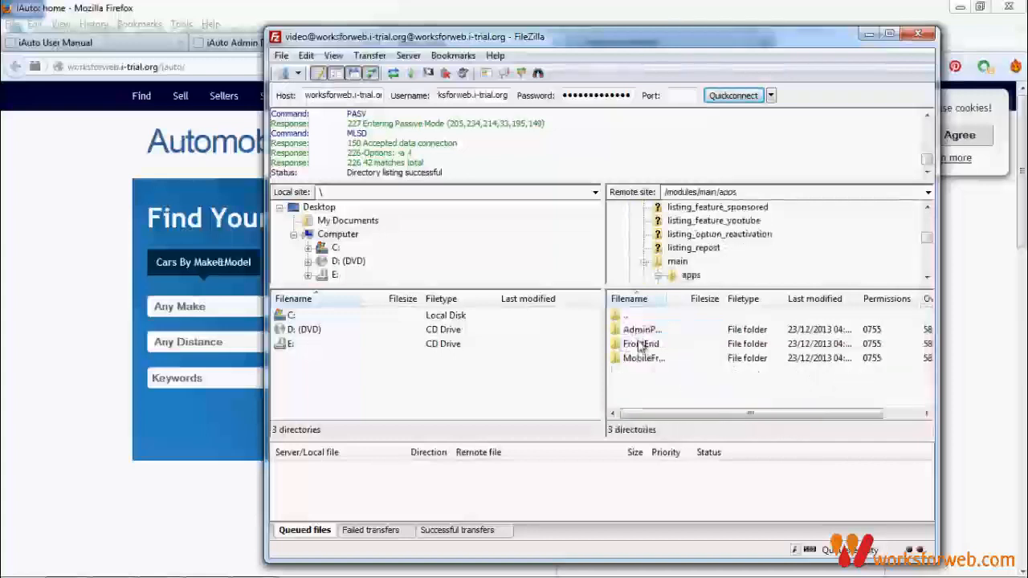
double_click(641, 345)
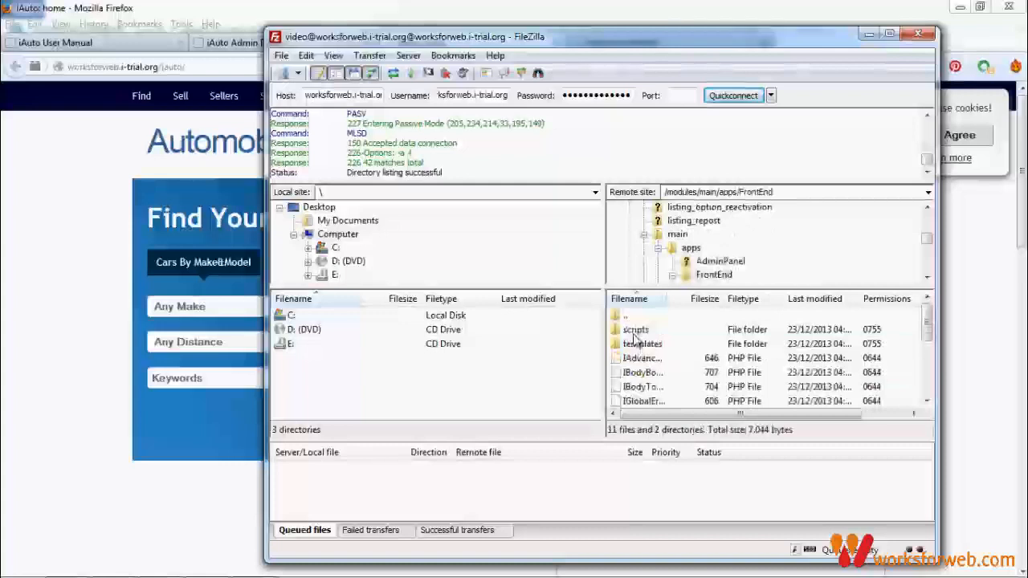
double_click(626, 317)
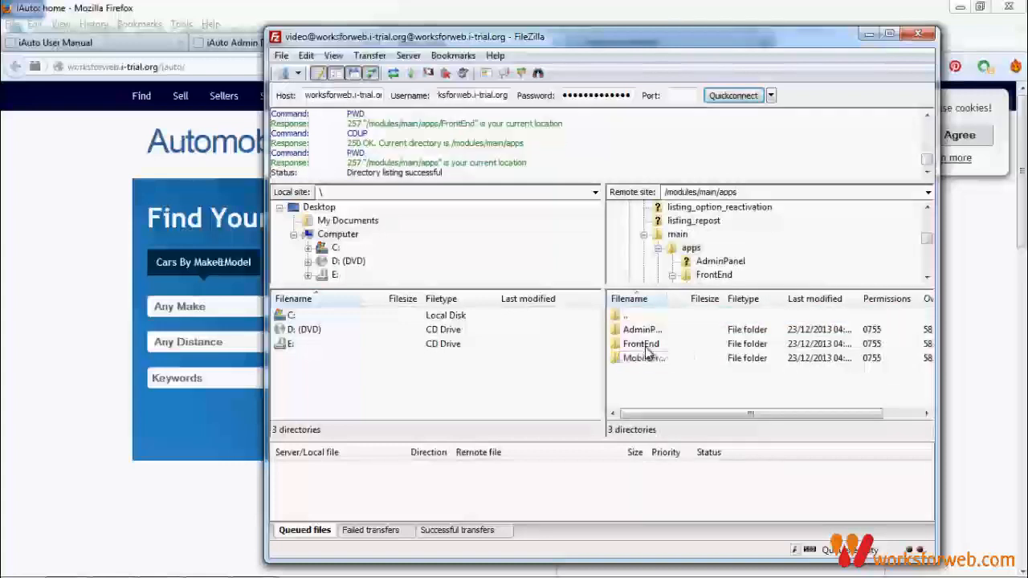
double_click(647, 346)
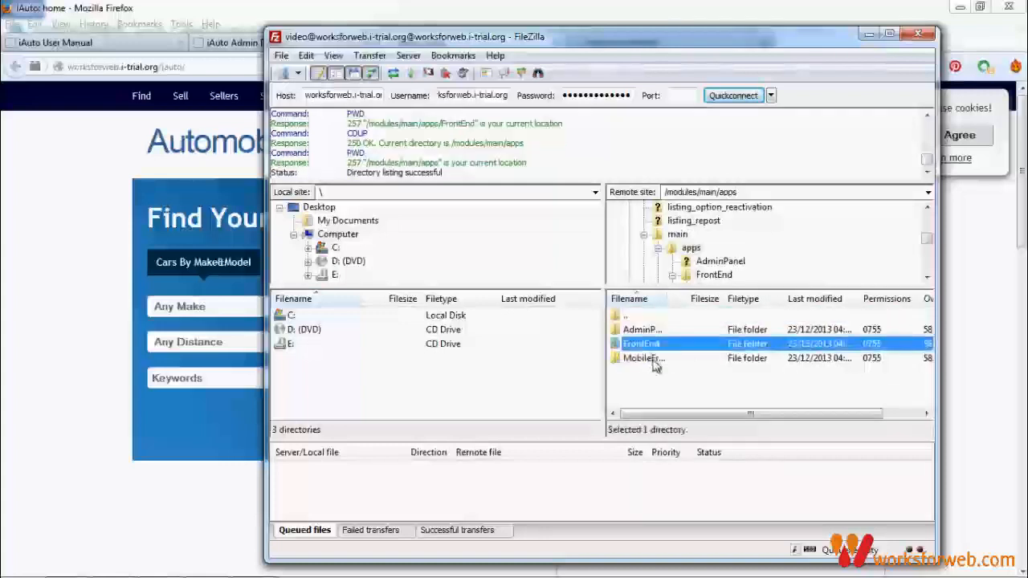
double_click(646, 344)
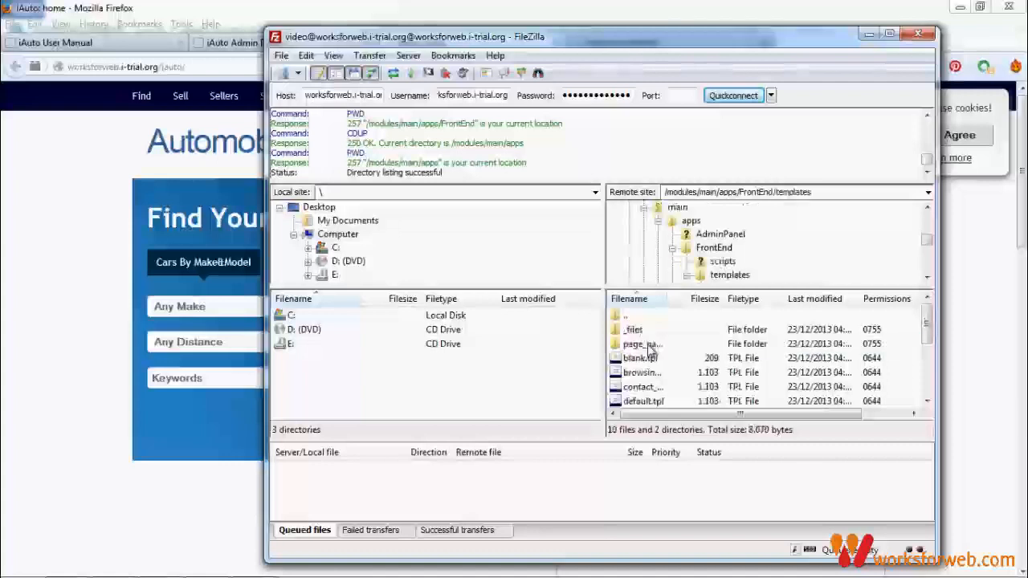
Step: Open the _files folder within templates and select logo.png
double_click(634, 331)
click(642, 358)
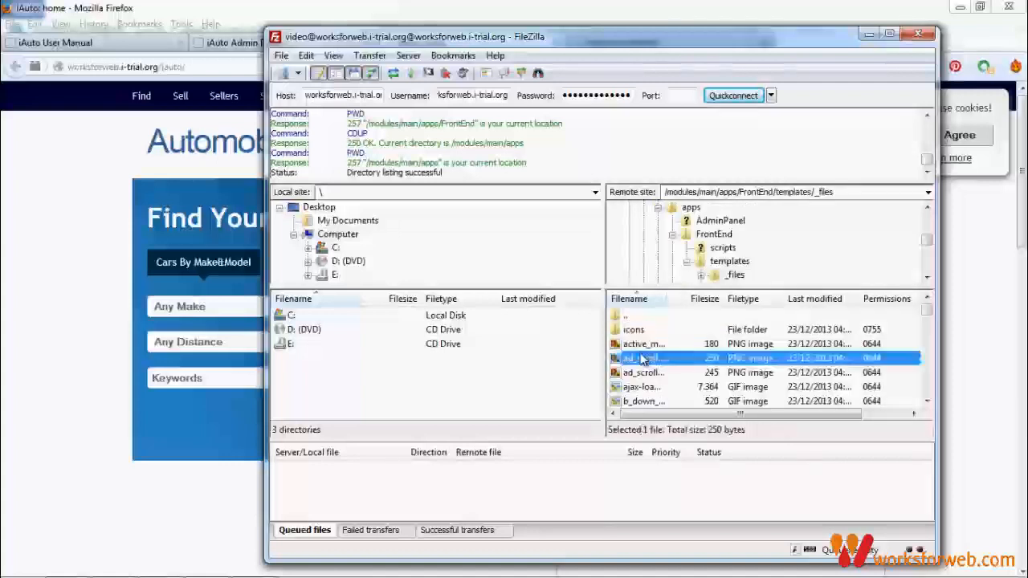
scroll(643, 360, down, 2)
scroll(642, 360, down, 3)
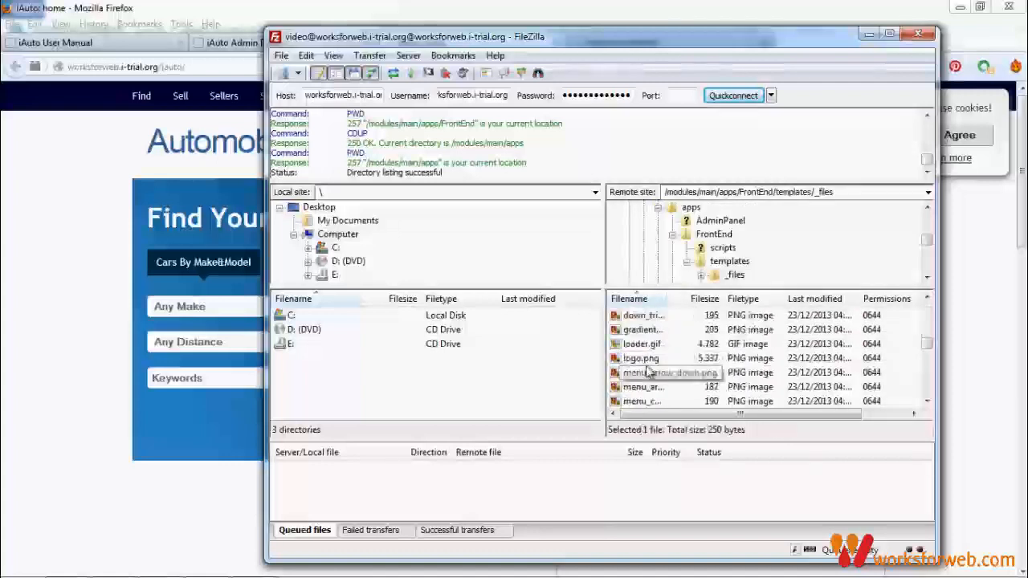
click(647, 359)
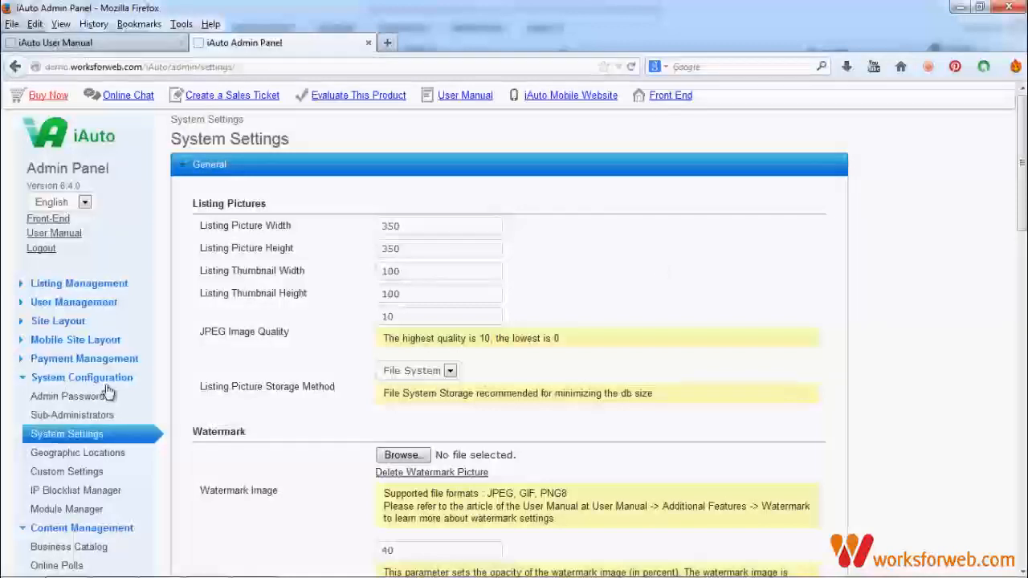
Step: Review the listing picture and listing thumbnail width and height options in the General system settings
click(205, 166)
click(204, 166)
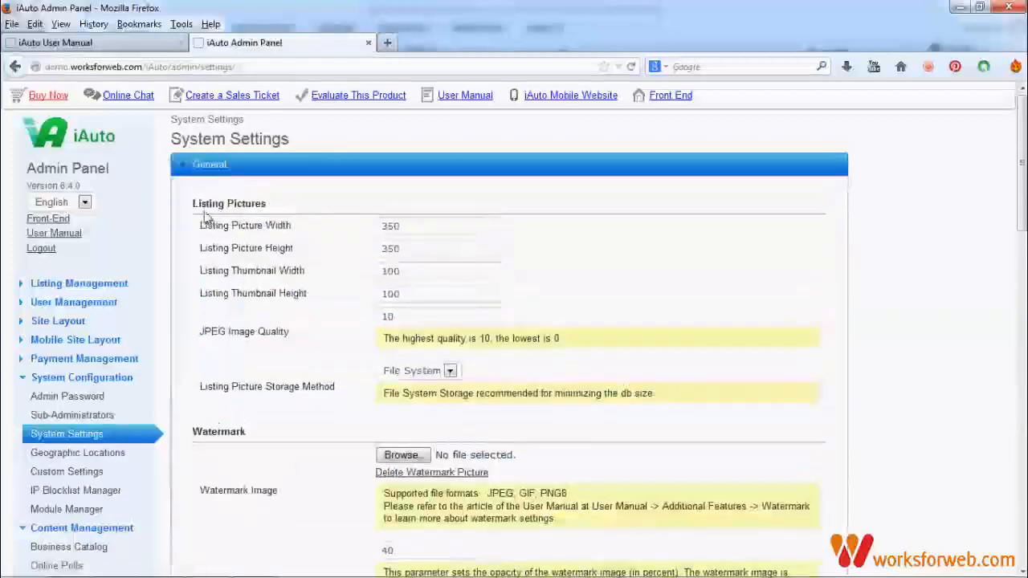
drag(196, 204, 285, 242)
click(287, 239)
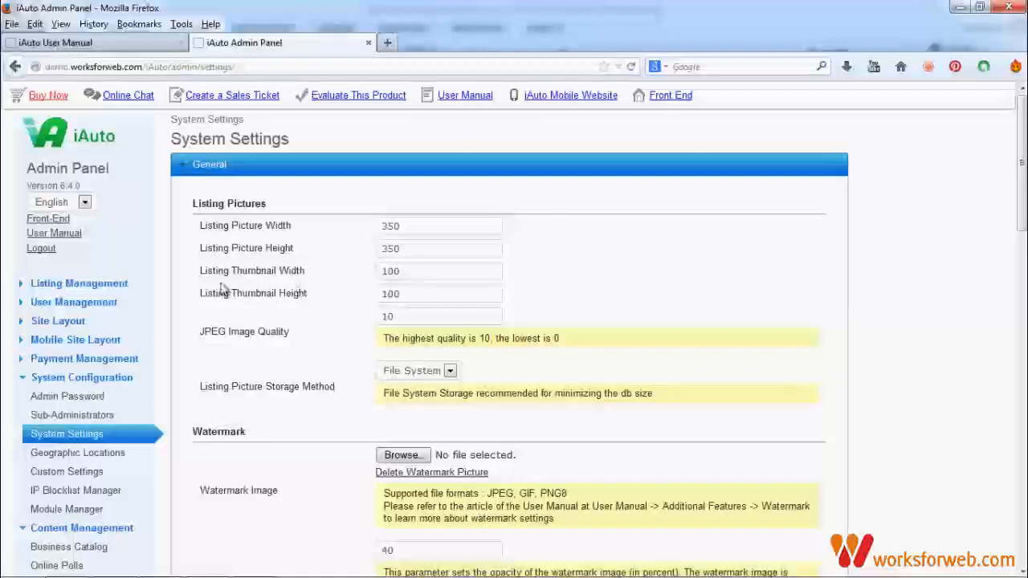
drag(207, 271, 313, 291)
click(319, 294)
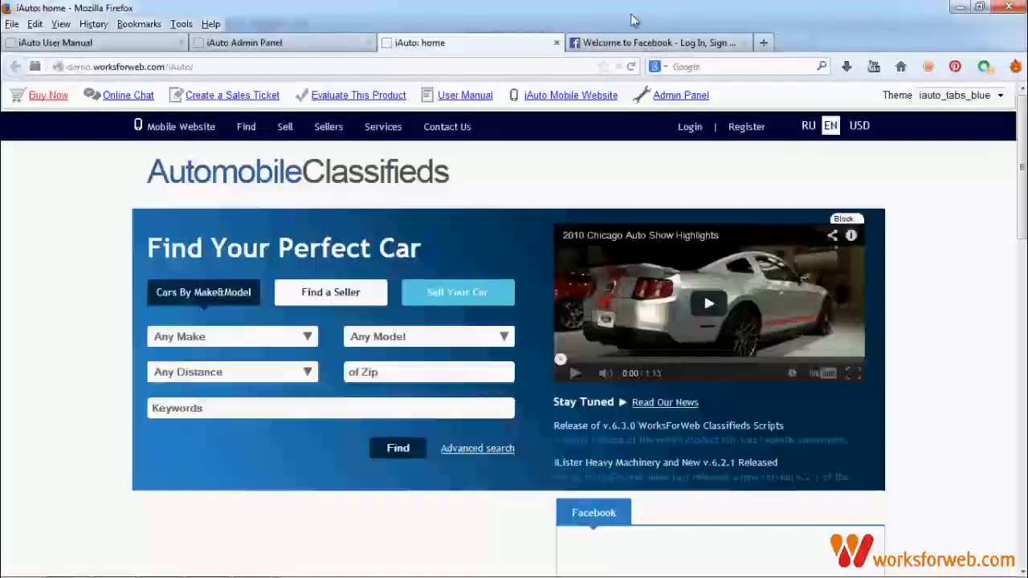
Step: Look at the open Facebook sign-up page and return to the site's home page
click(590, 45)
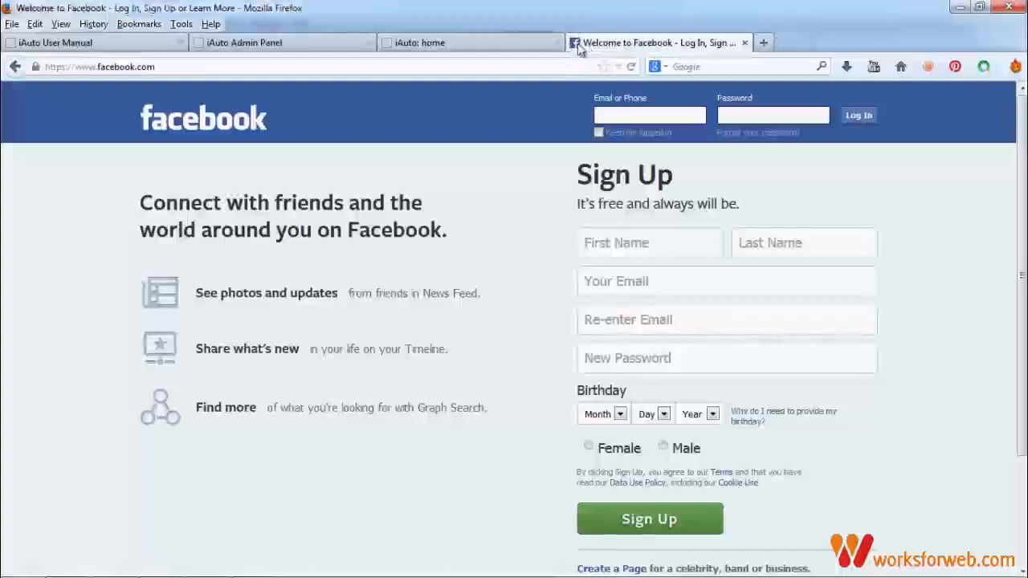
click(507, 50)
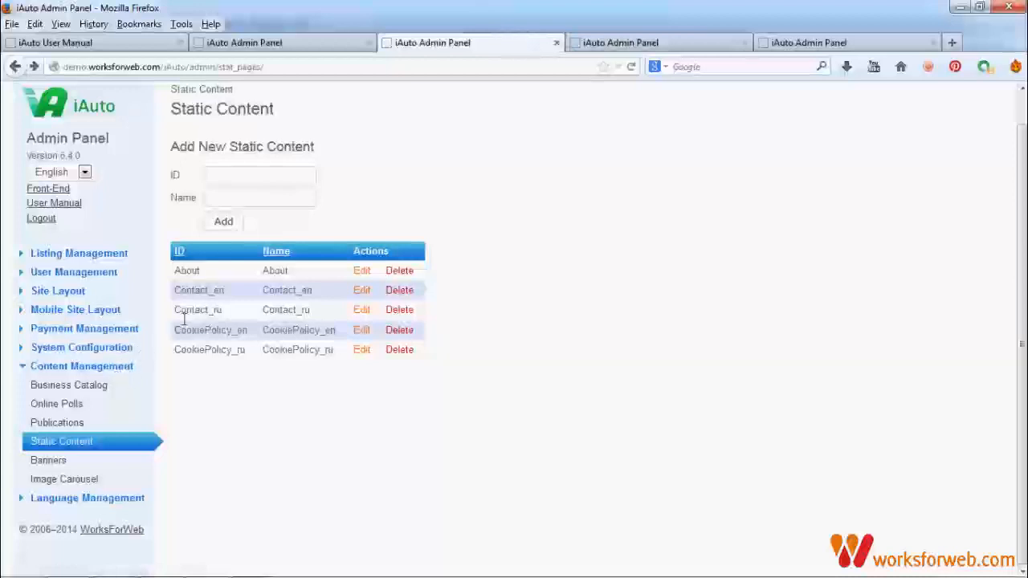
Step: Examine where the About static content, online poll questions and News publications section are edited
click(362, 272)
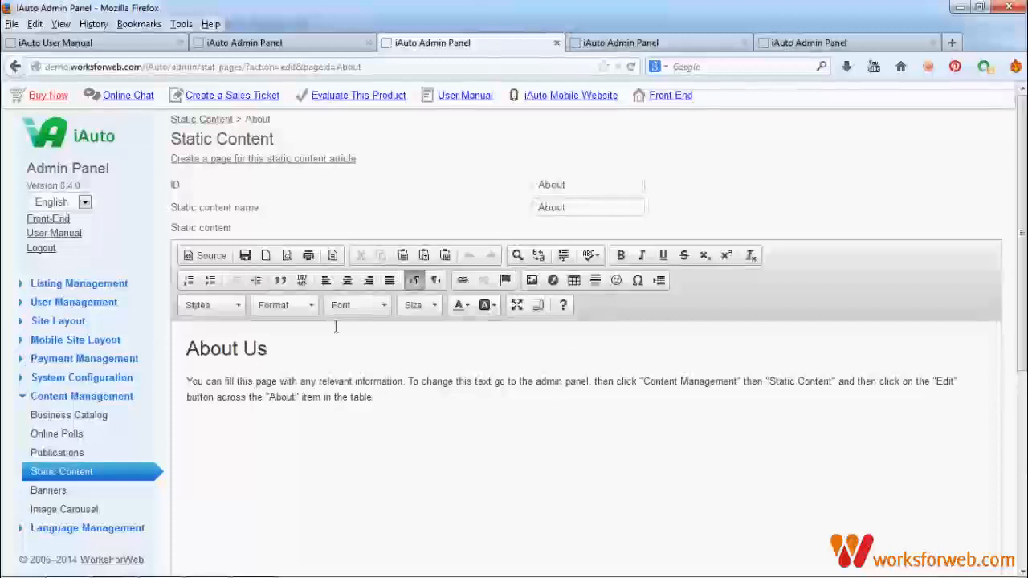
click(595, 45)
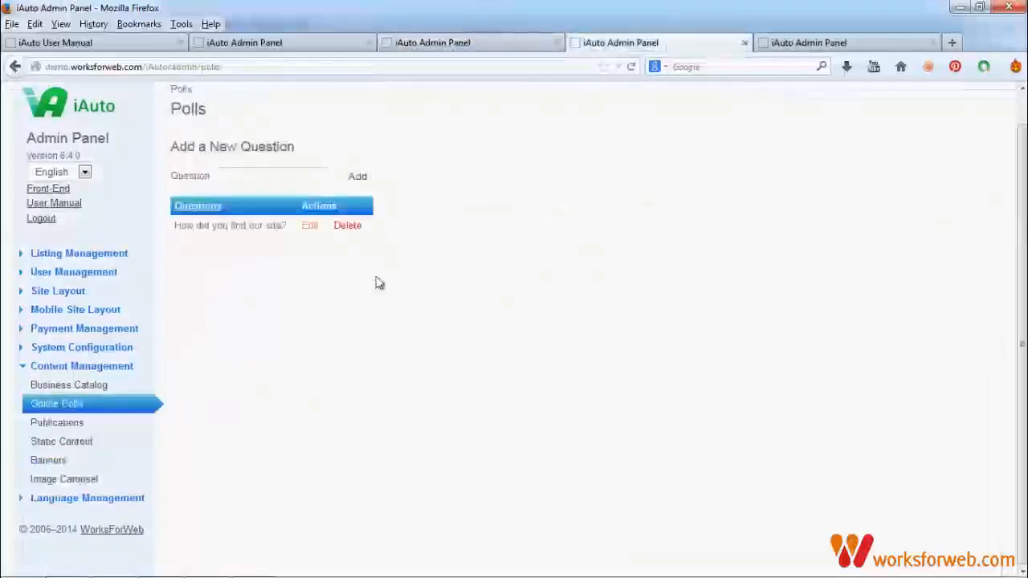
click(245, 183)
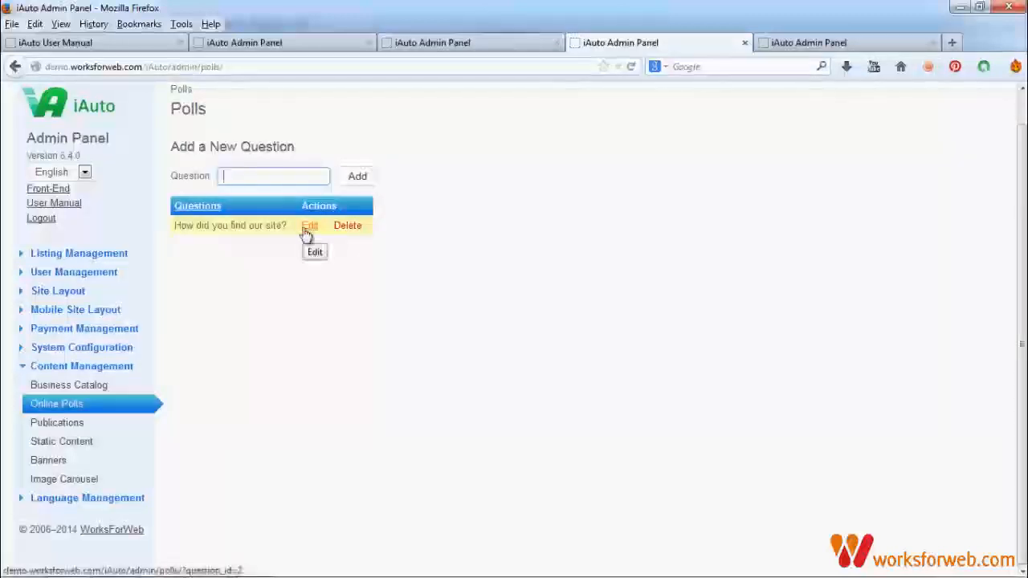
click(779, 44)
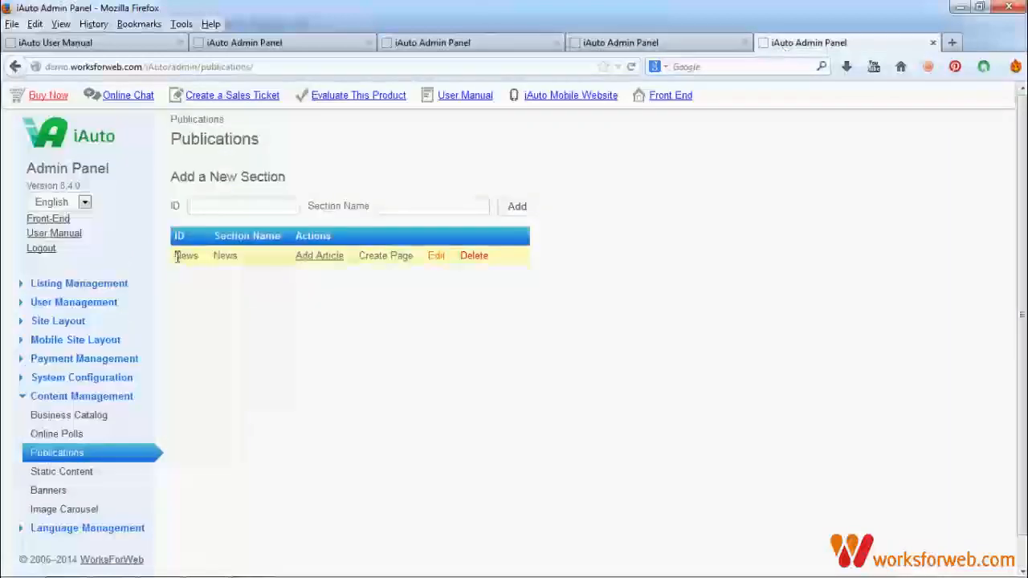
click(435, 256)
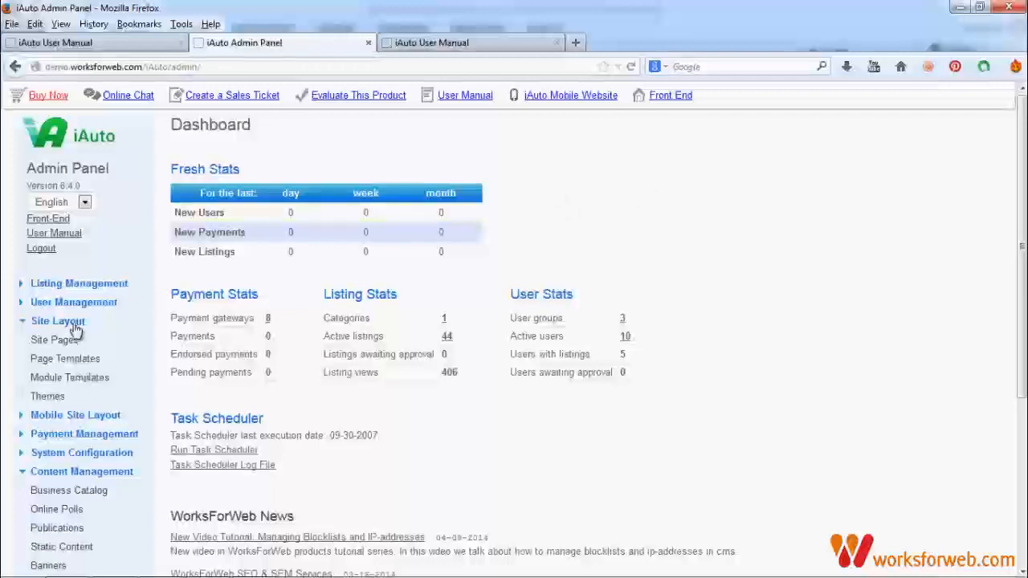
Step: View the code of the page_parts/footer_block.tpl page template under Site Layout
click(78, 360)
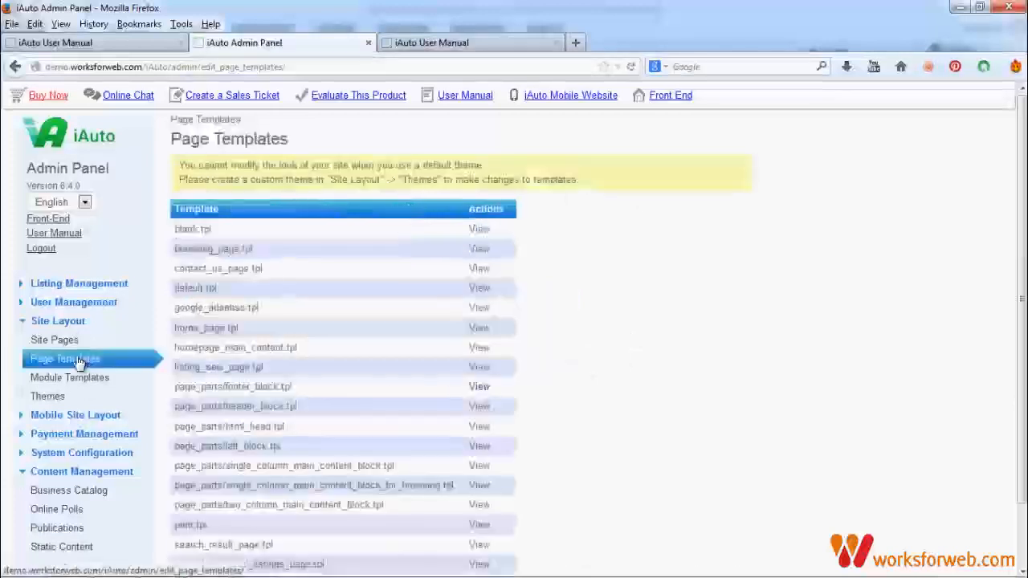
scroll(334, 335, down, 1)
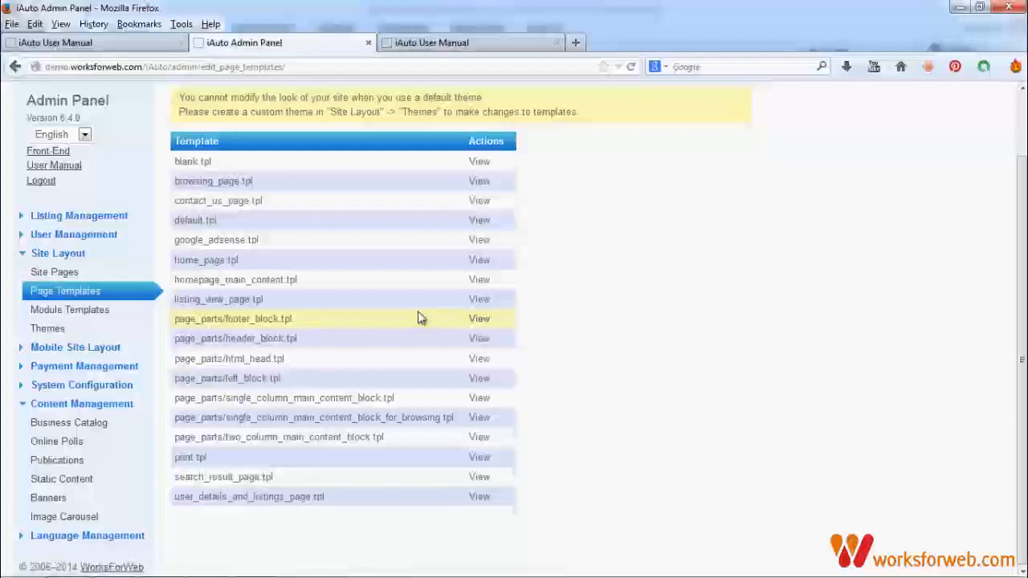
click(478, 319)
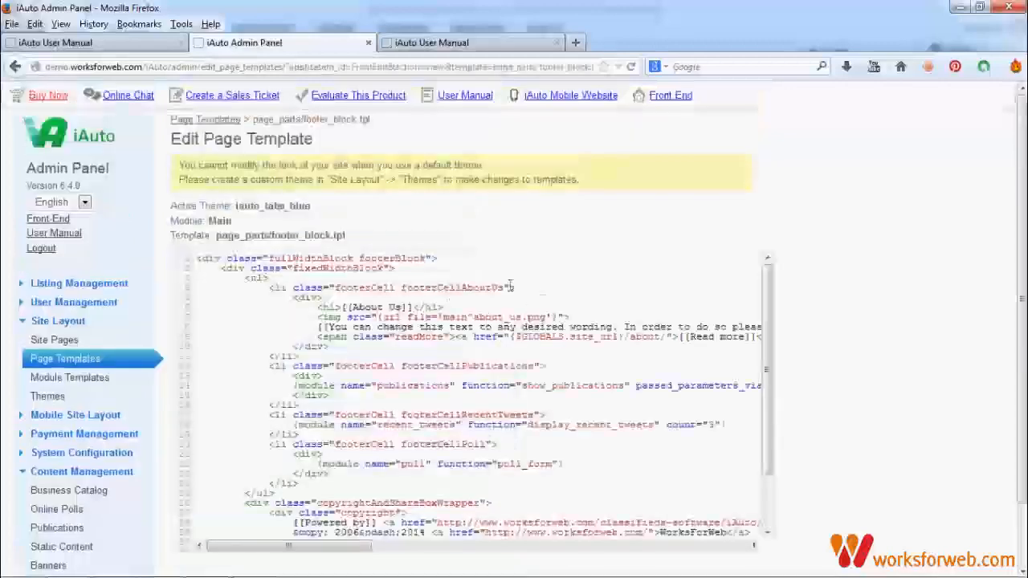
scroll(419, 411, down, 3)
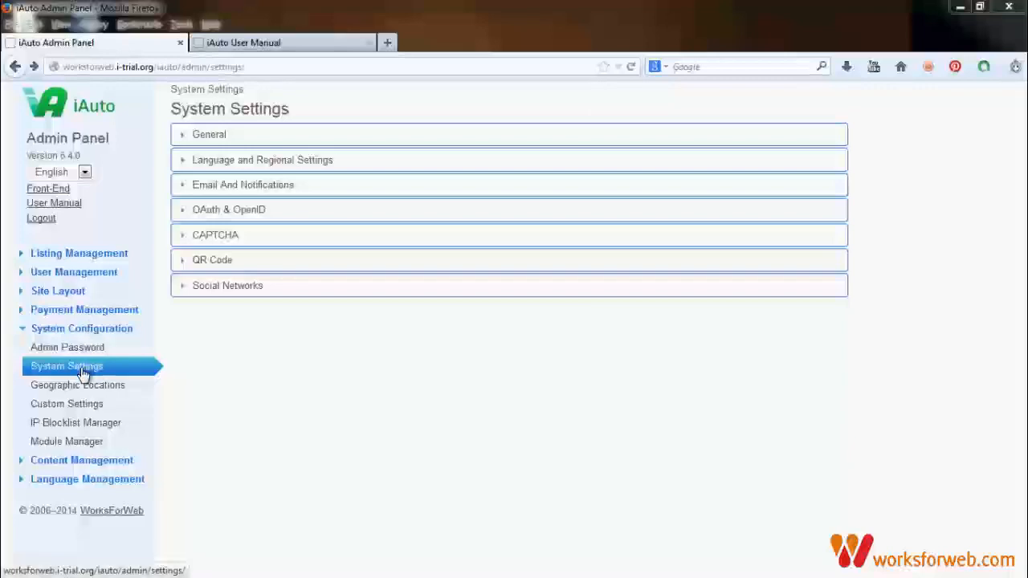
Step: Follow the Google Maps API sign-up link in the General system settings and switch on the Google Maps Embed API
click(260, 142)
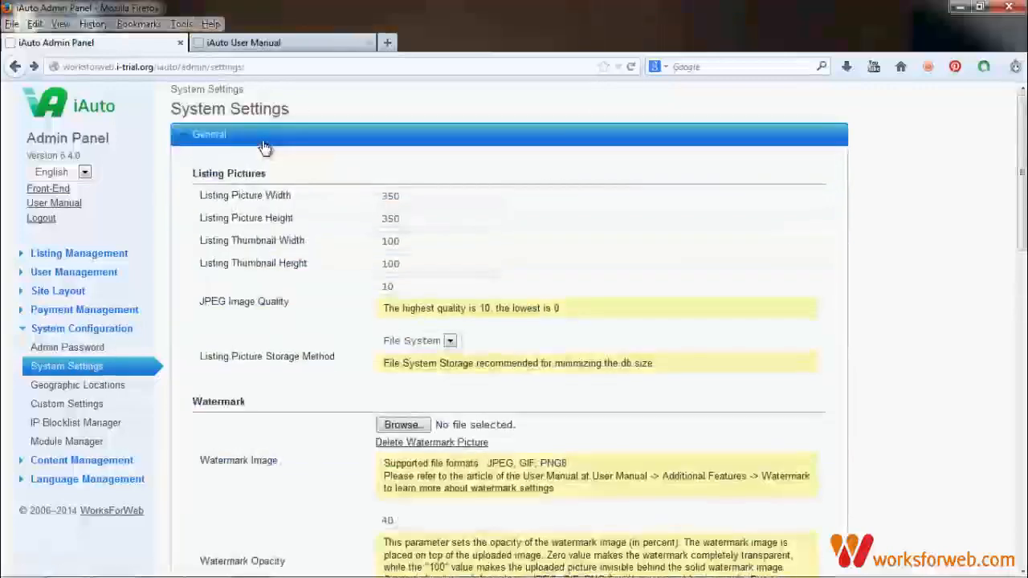
scroll(265, 369, down, 10)
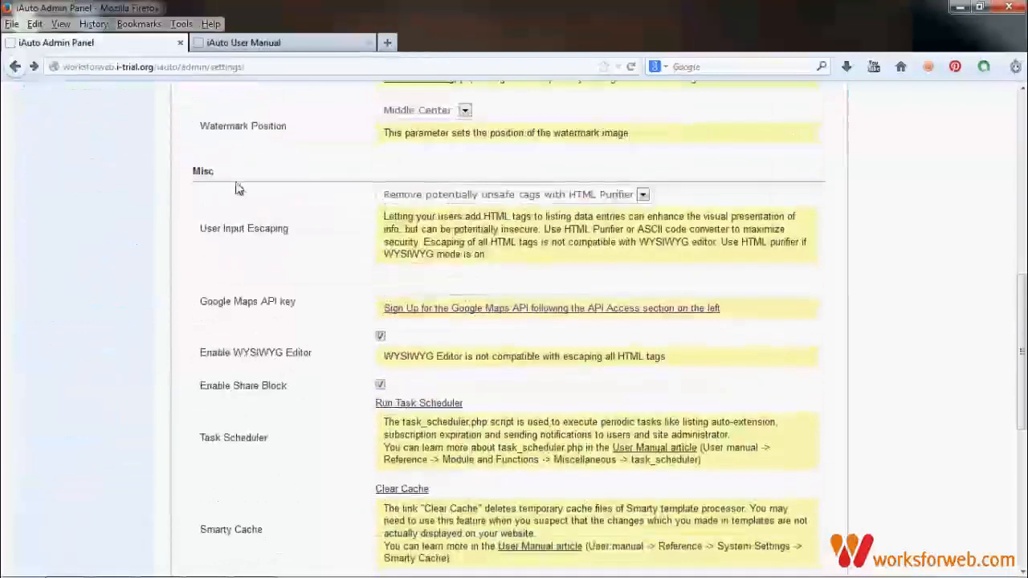
click(431, 318)
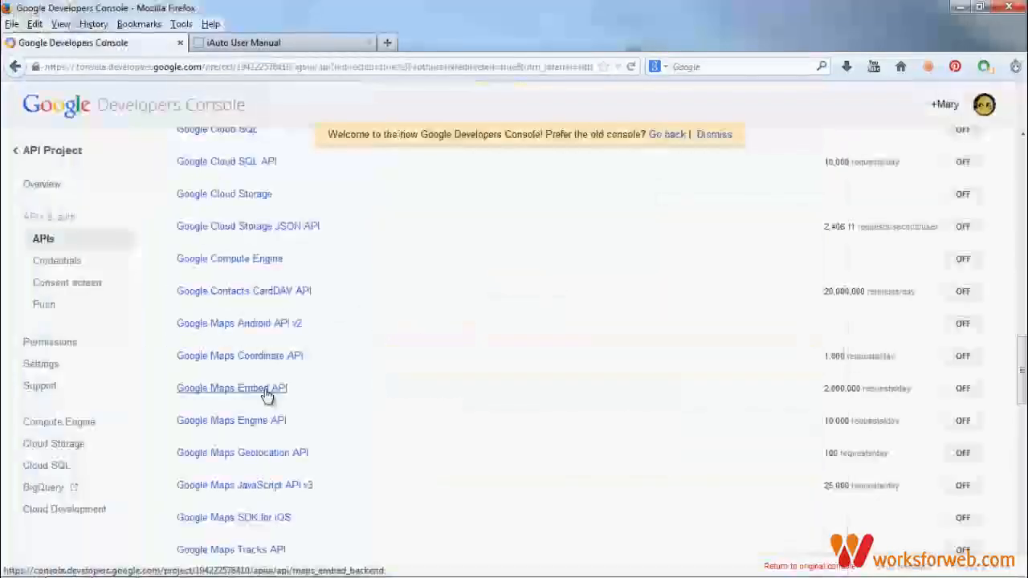
click(264, 393)
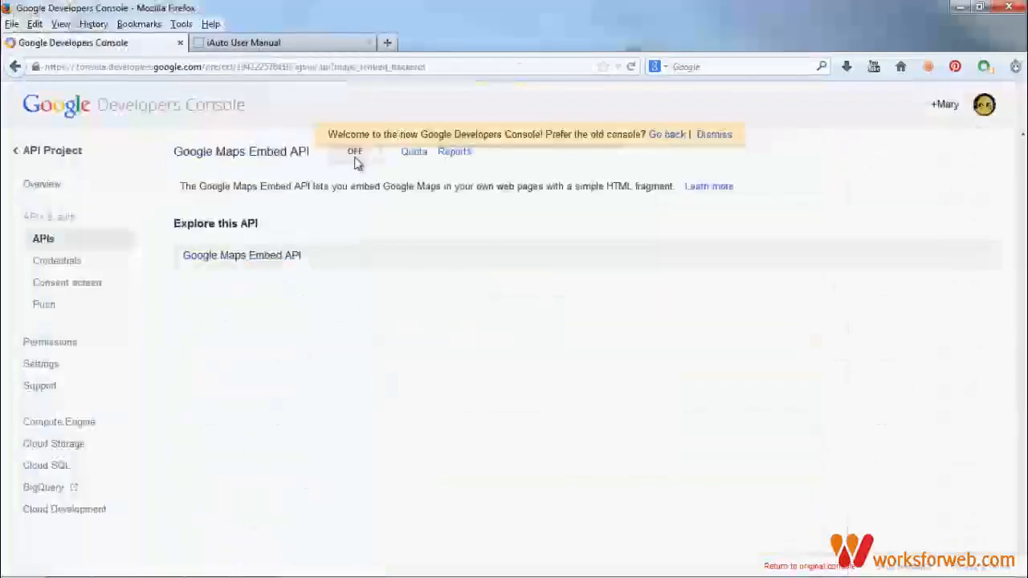
click(355, 153)
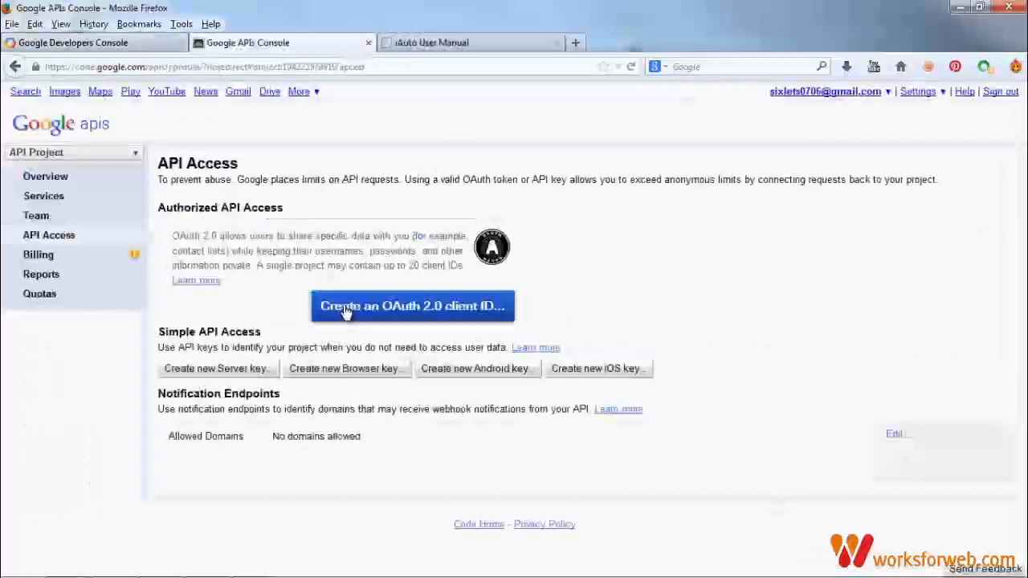
Step: Create an OAuth 2.0 client ID in the Google APIs Console, and save the server apps API key as iAuto's Google Maps API key
click(465, 305)
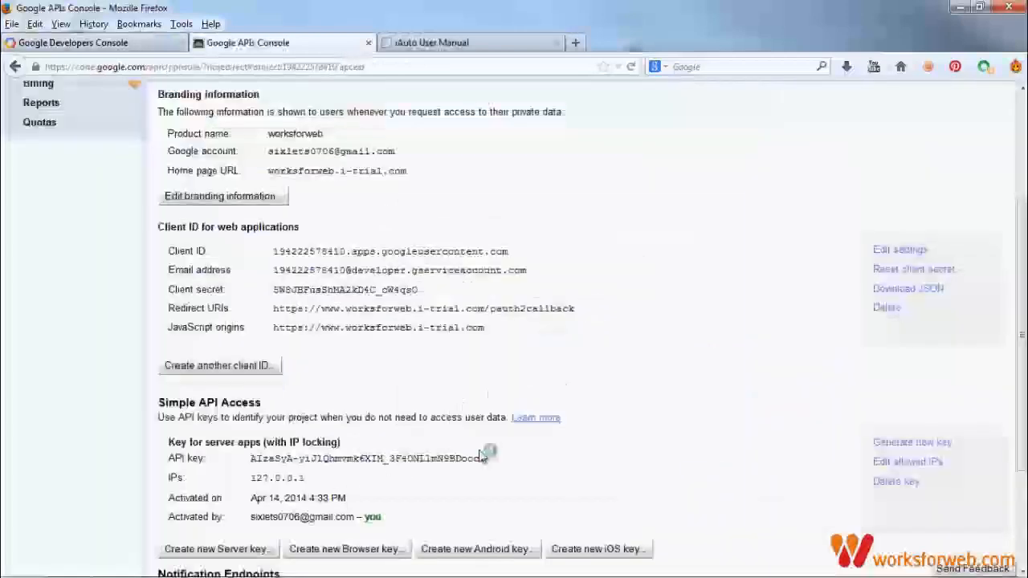
drag(169, 441, 546, 493)
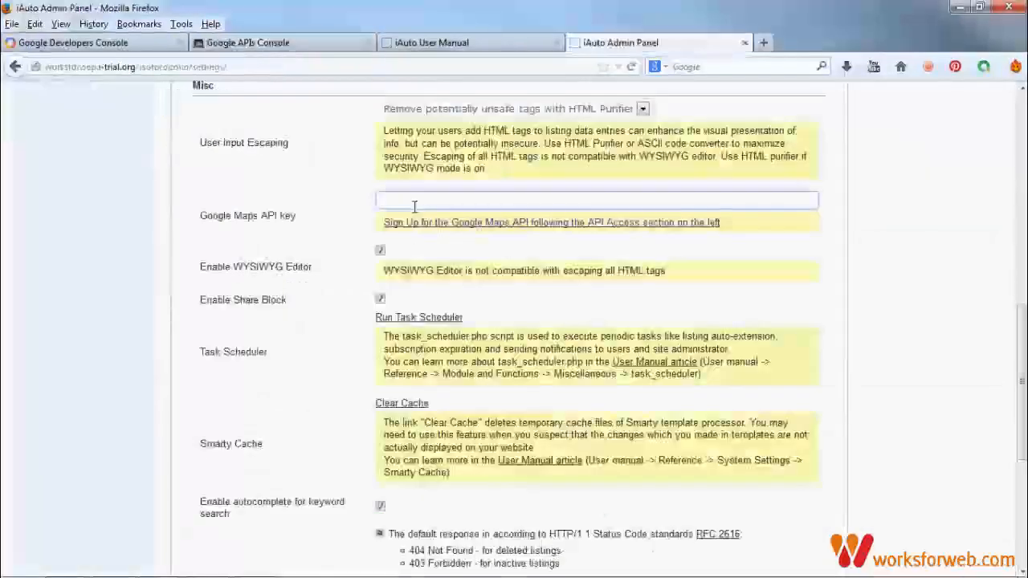
key(ctrl+v)
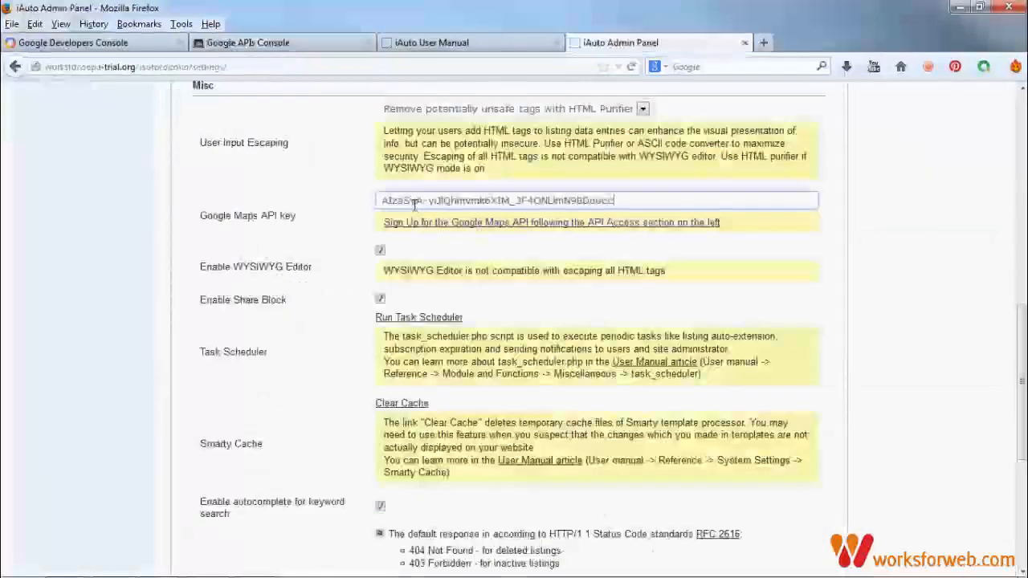
key(Return)
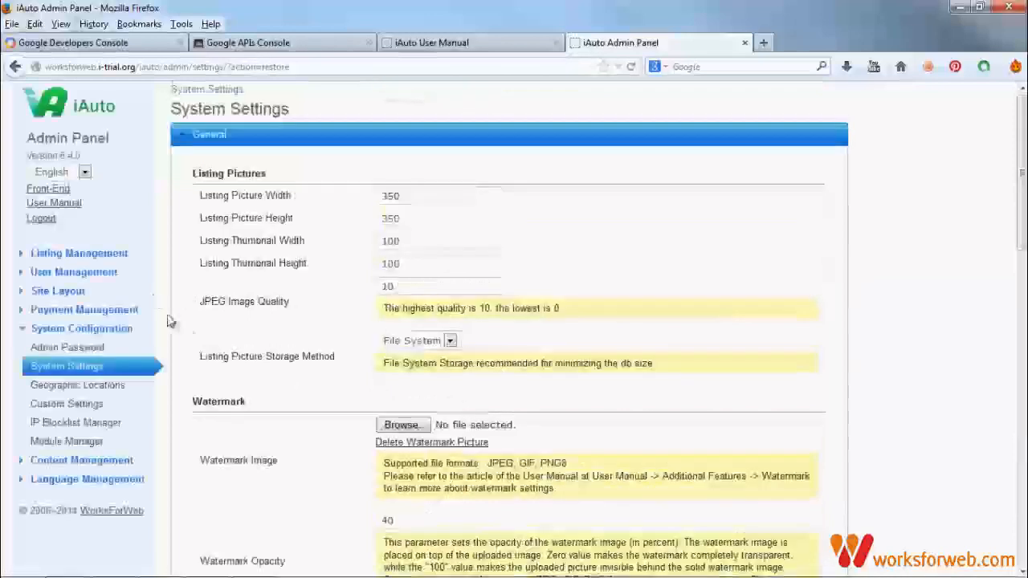
Step: Set the Radius Search Unit to Miles in the Language and Regional Settings and save the configuration
scroll(237, 350, down, 5)
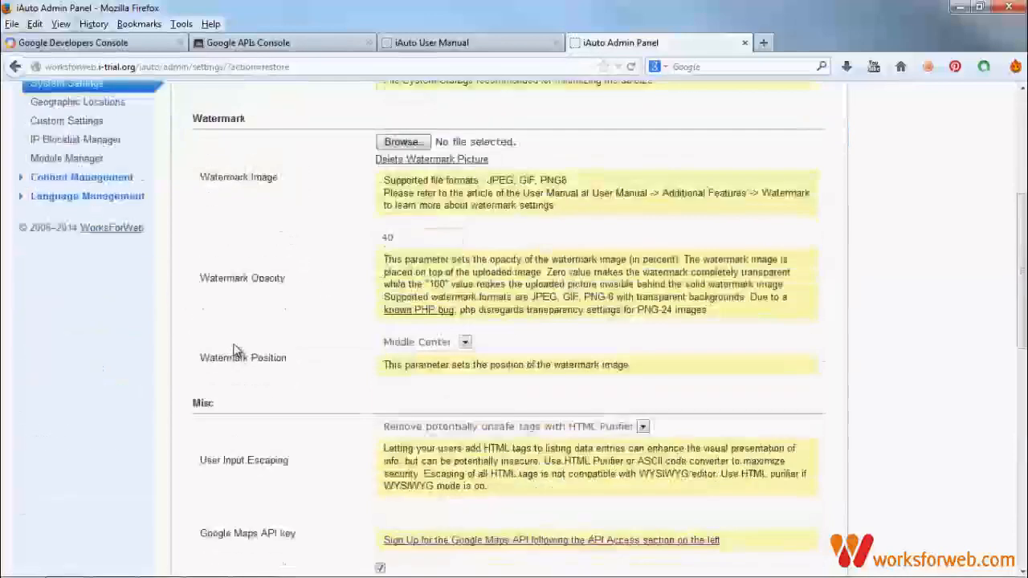
scroll(237, 351, up, 5)
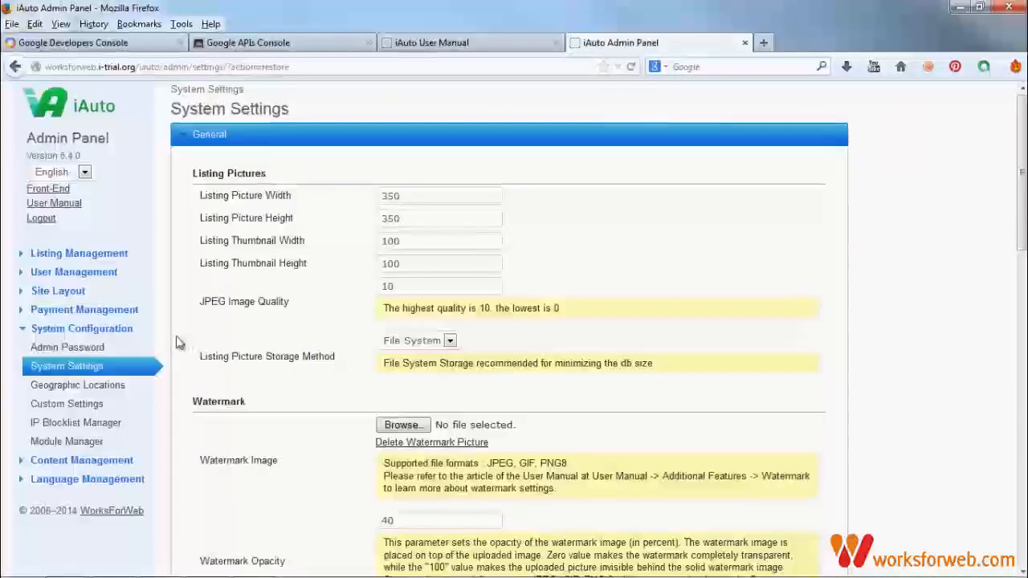
click(226, 141)
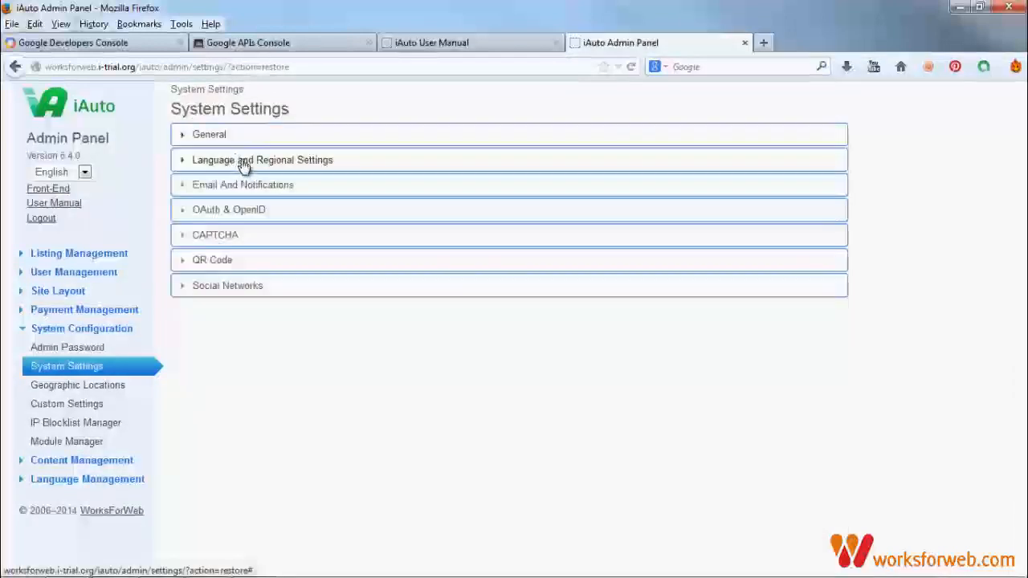
click(244, 164)
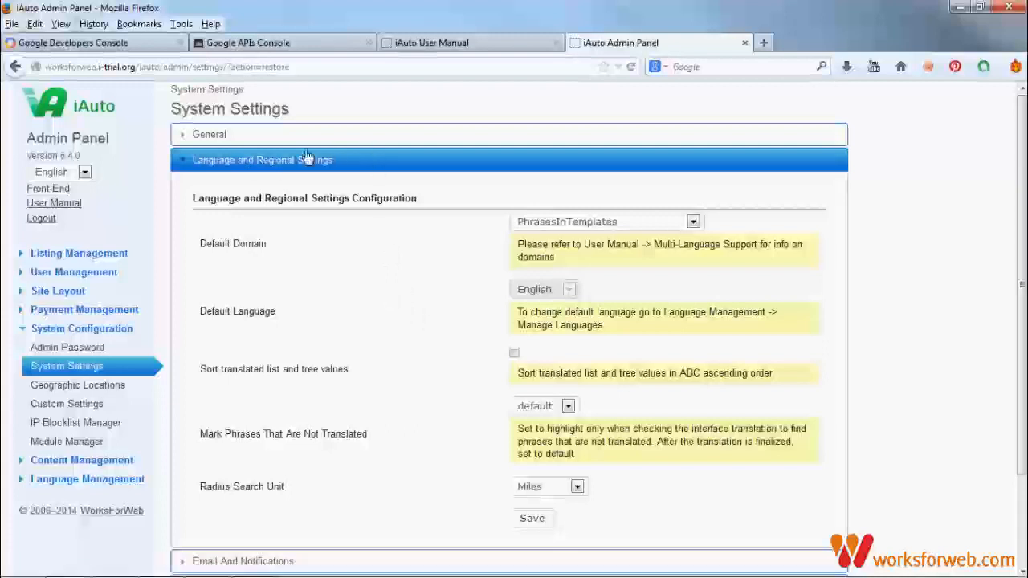
scroll(592, 385, down, 3)
click(576, 381)
click(571, 399)
click(534, 412)
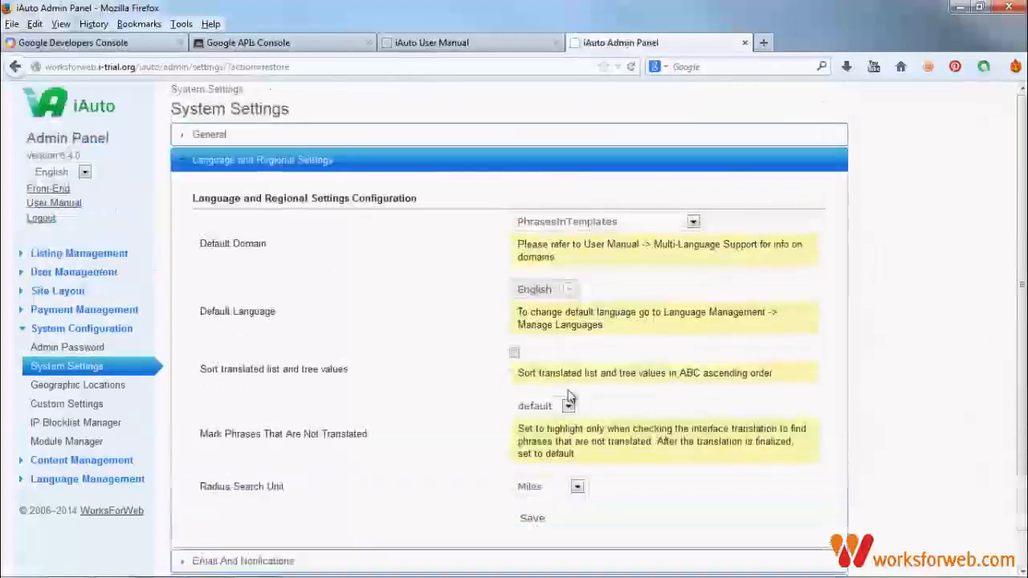